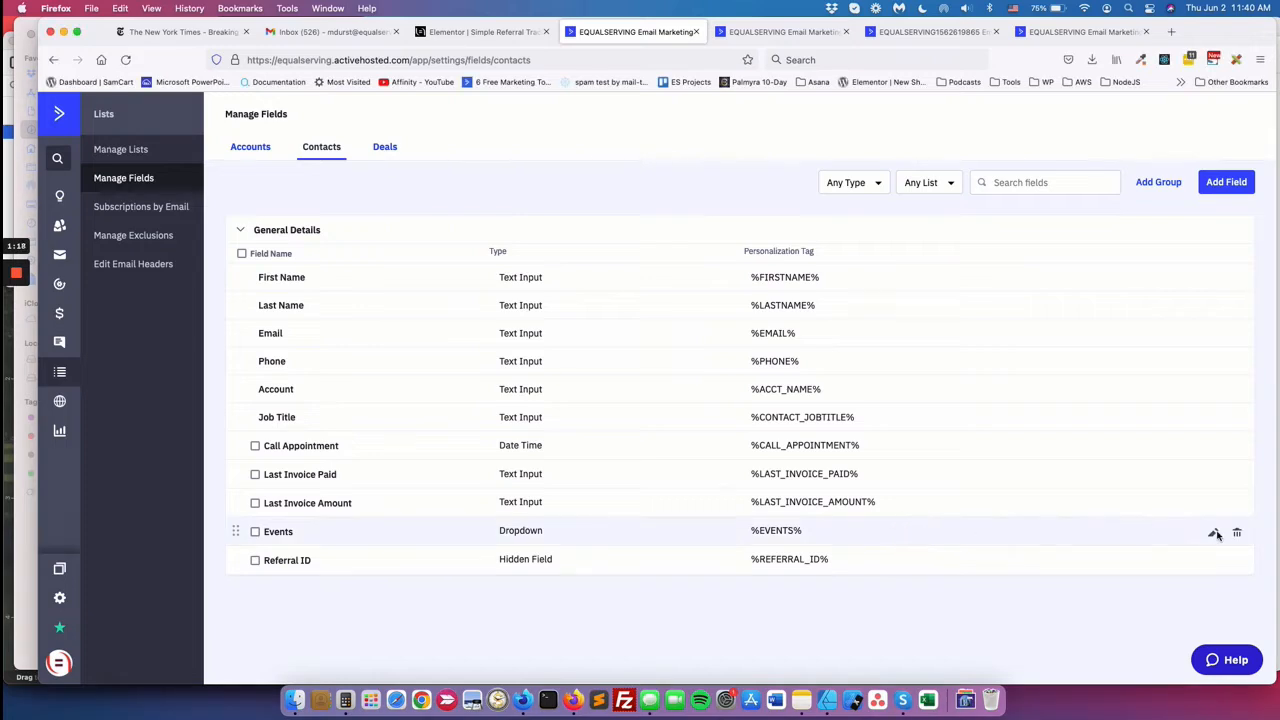
left_click(1212, 532)
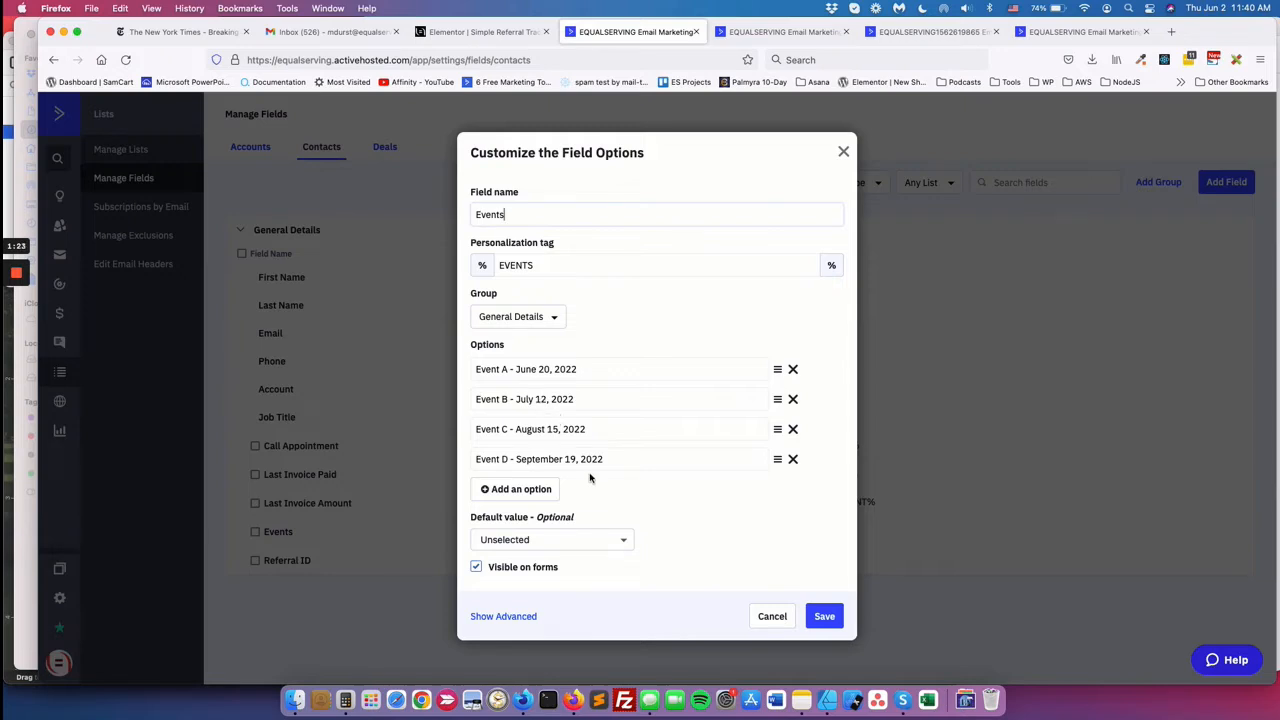
left_click(771, 617)
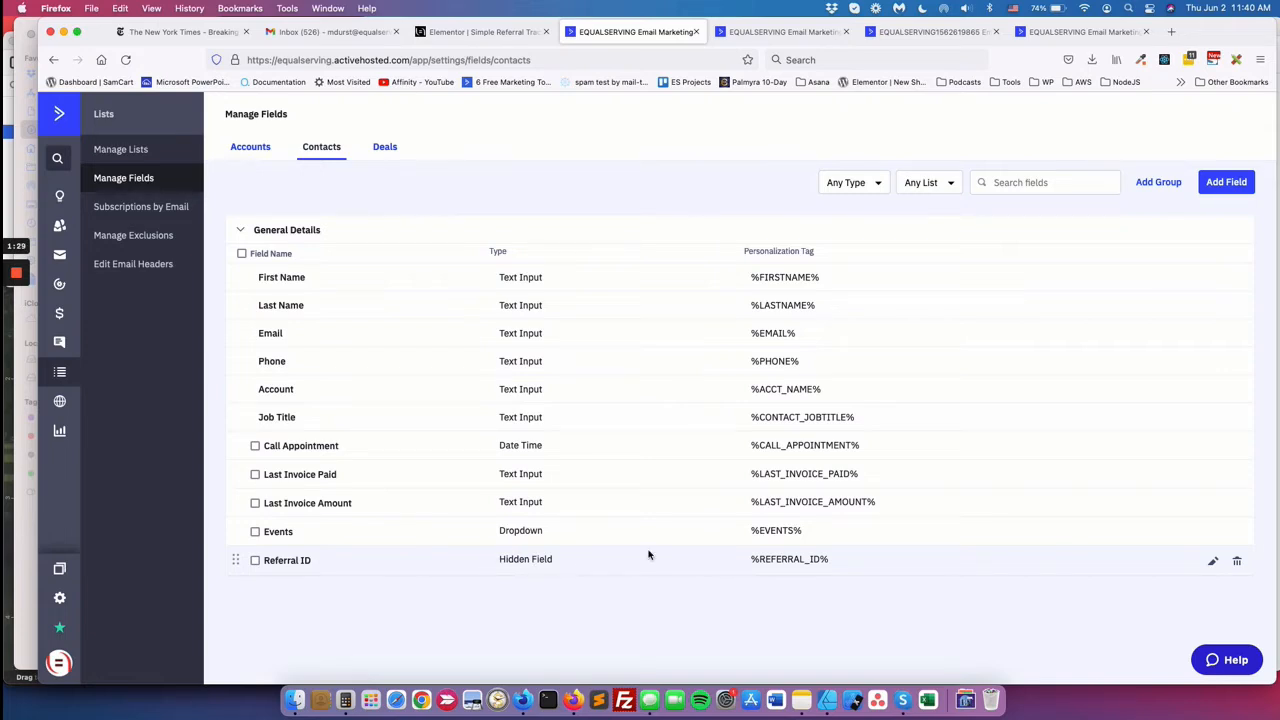
left_click(1211, 561)
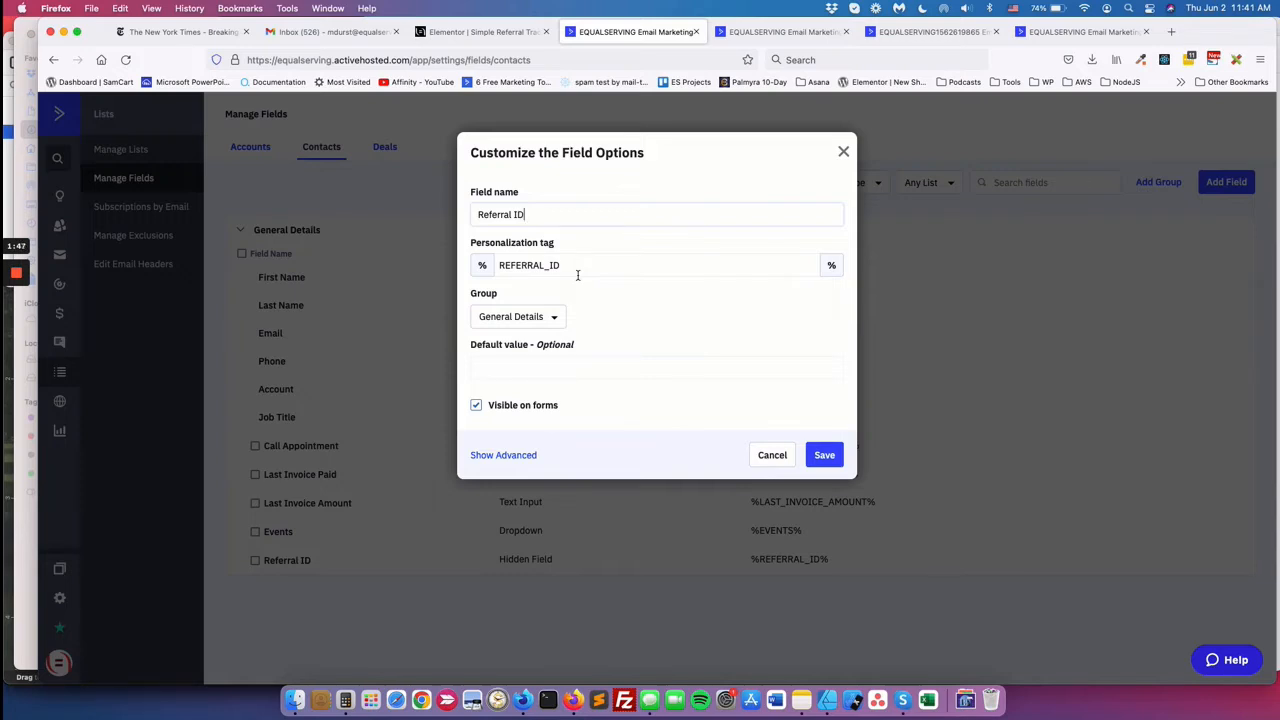
left_click(776, 460)
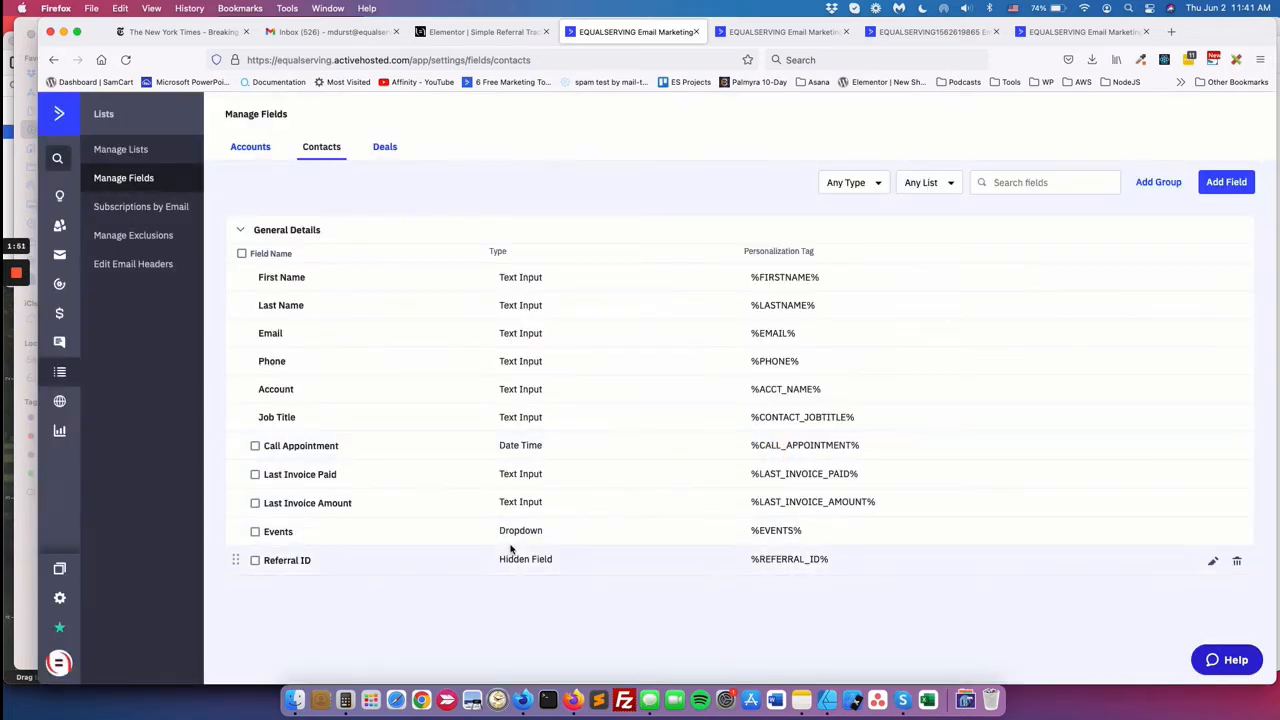
left_click(757, 33)
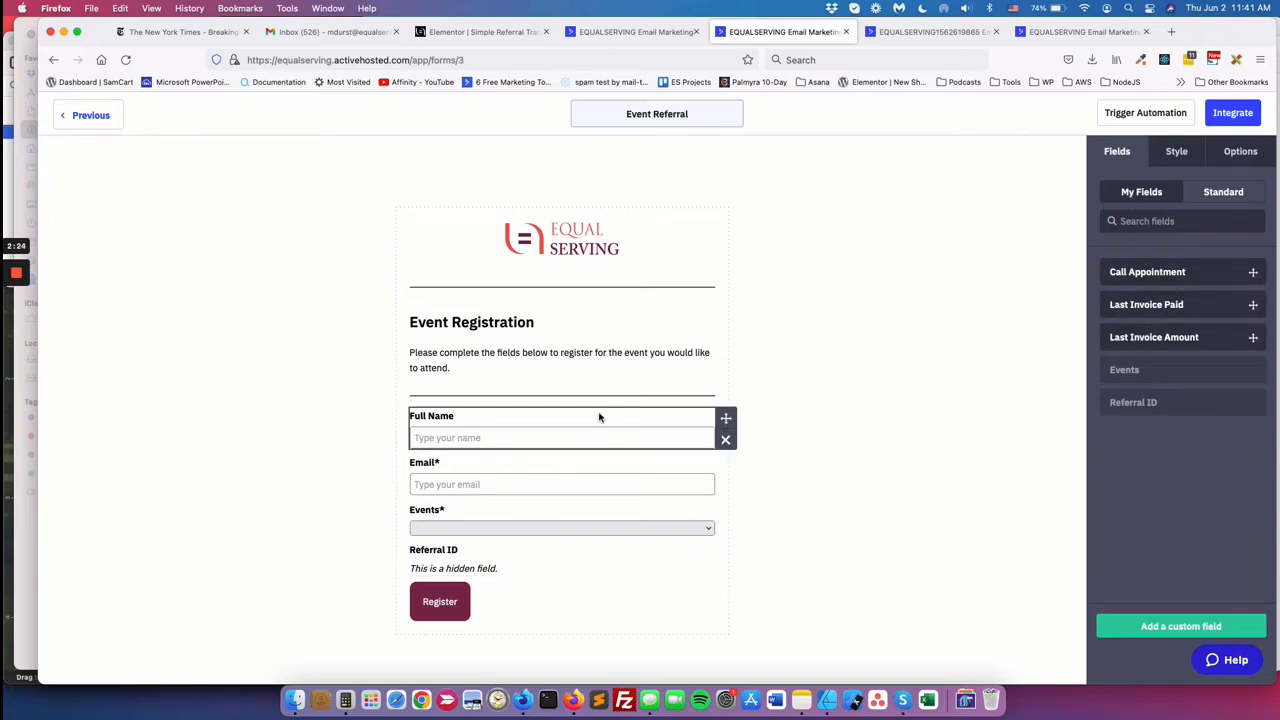
Show the Standard fields list for the Event Referral registration form.
left_click(1223, 191)
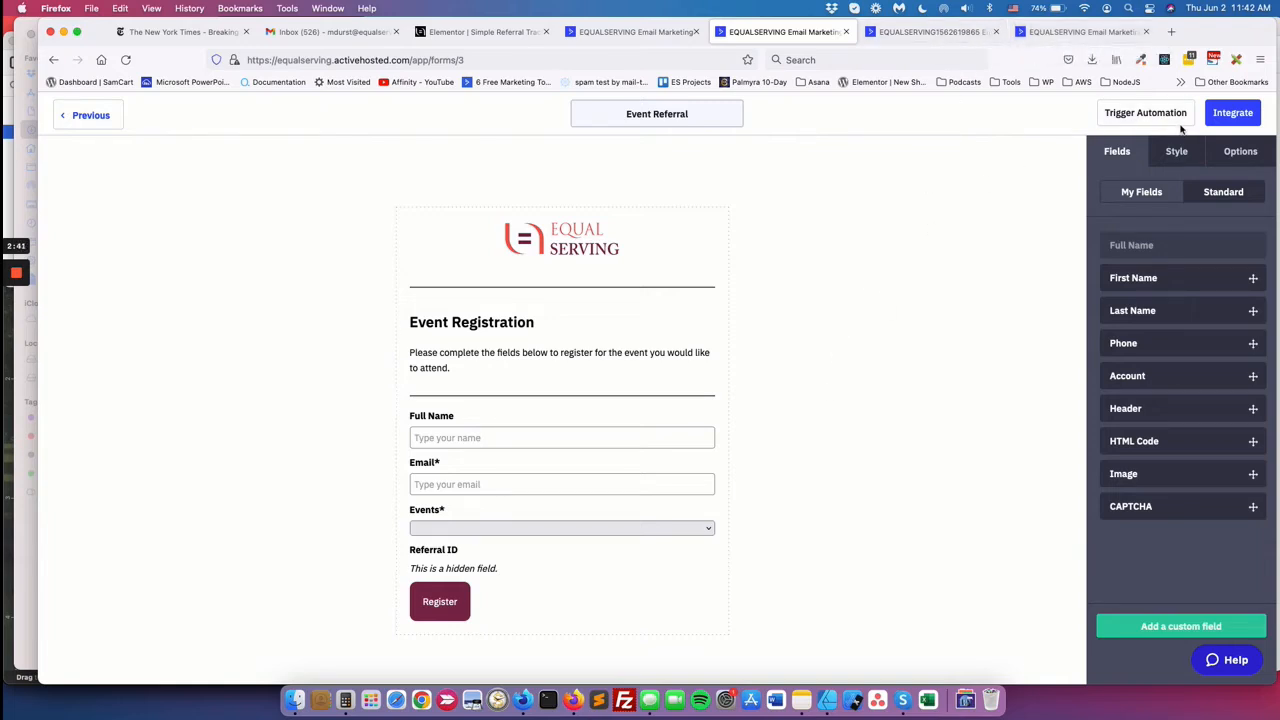
Compare the form builder and contact fields, ending on the email with the referral_id= link.
left_click(951, 41)
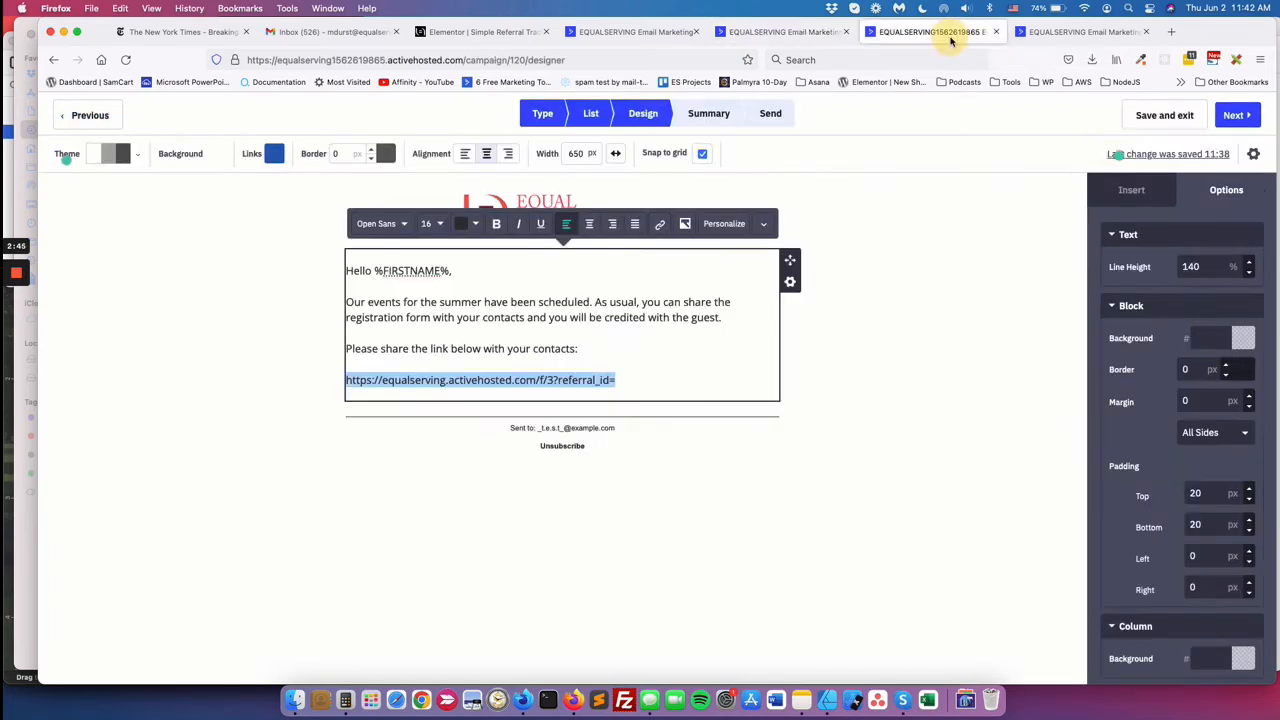
left_click(571, 363)
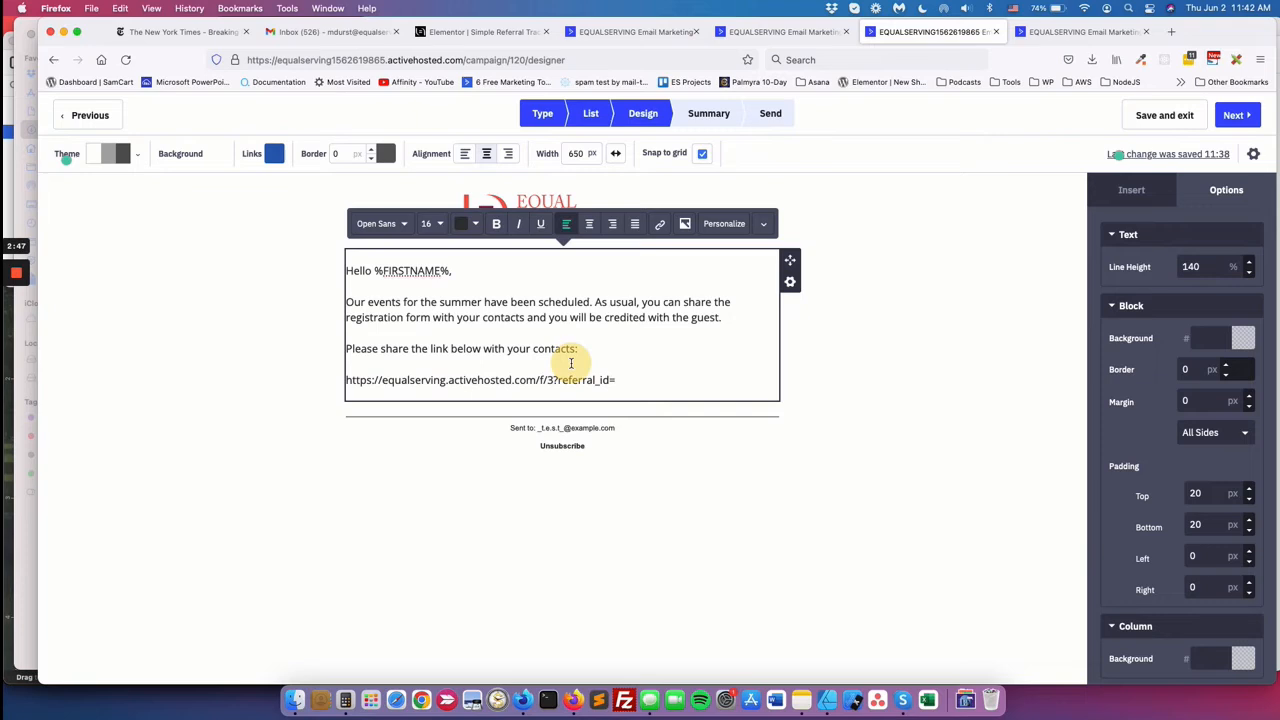
left_click(348, 380)
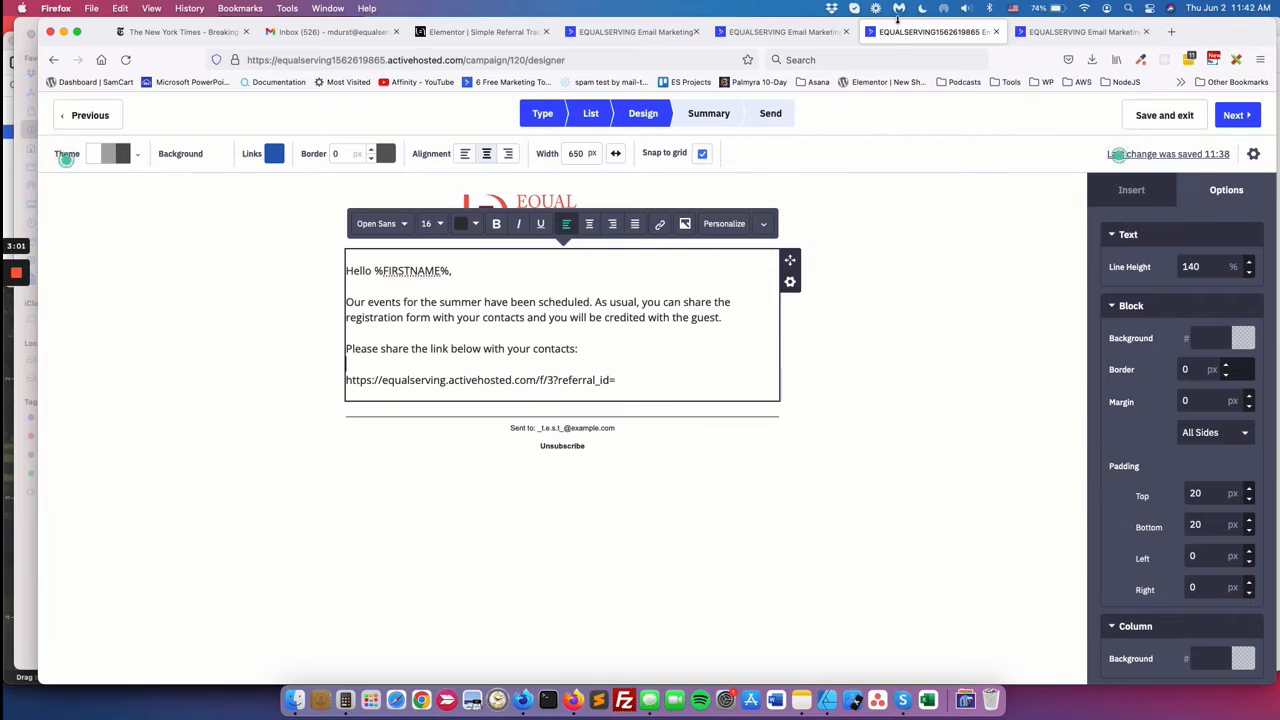
left_click(800, 31)
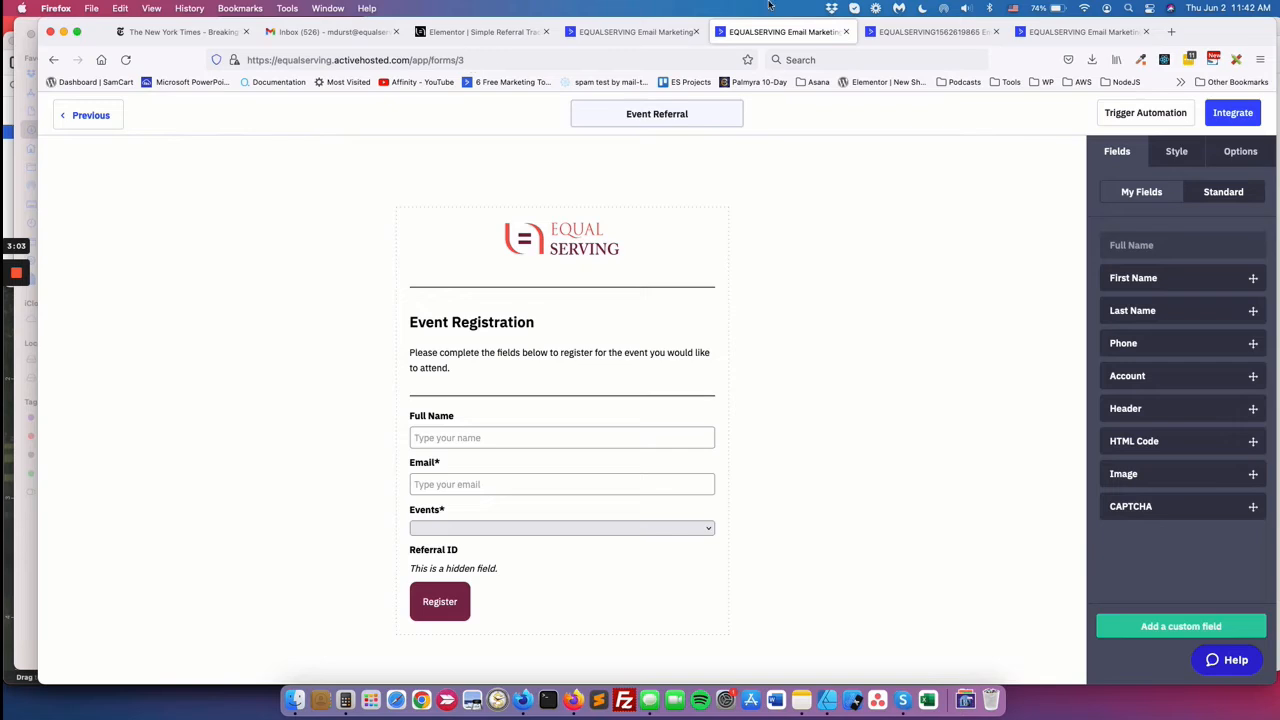
left_click(901, 33)
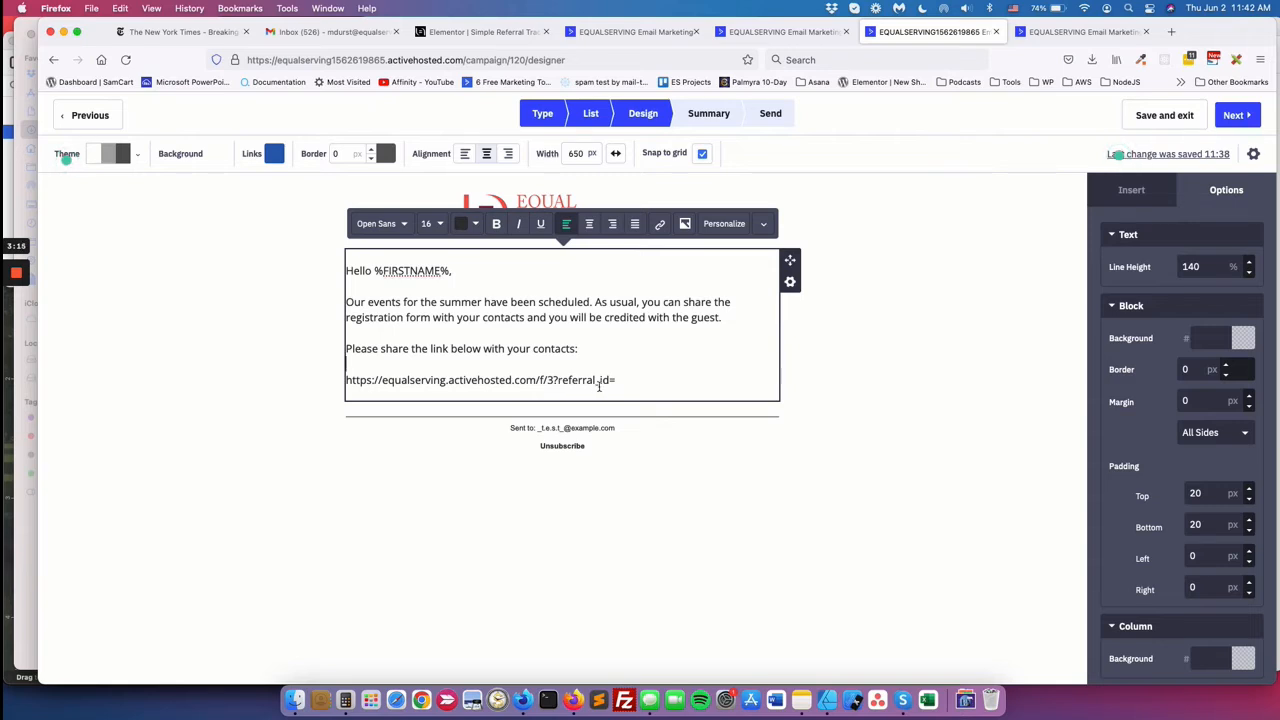
left_click(776, 32)
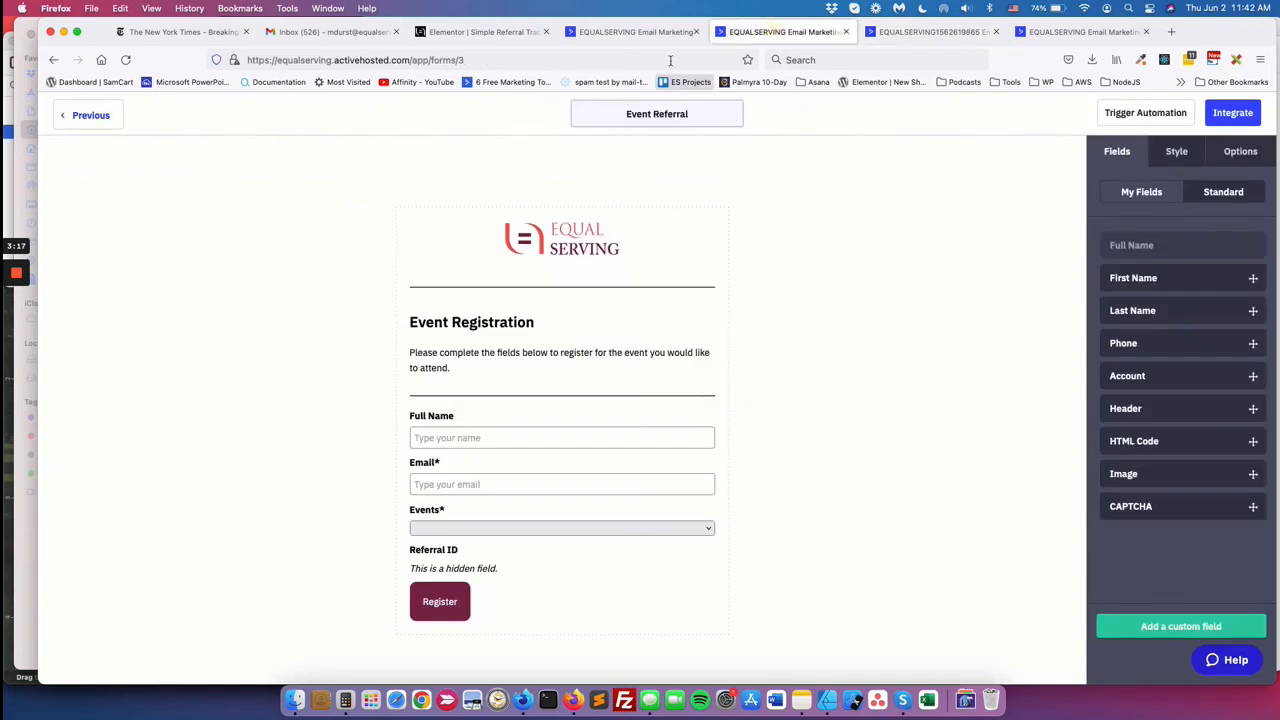
left_click(655, 31)
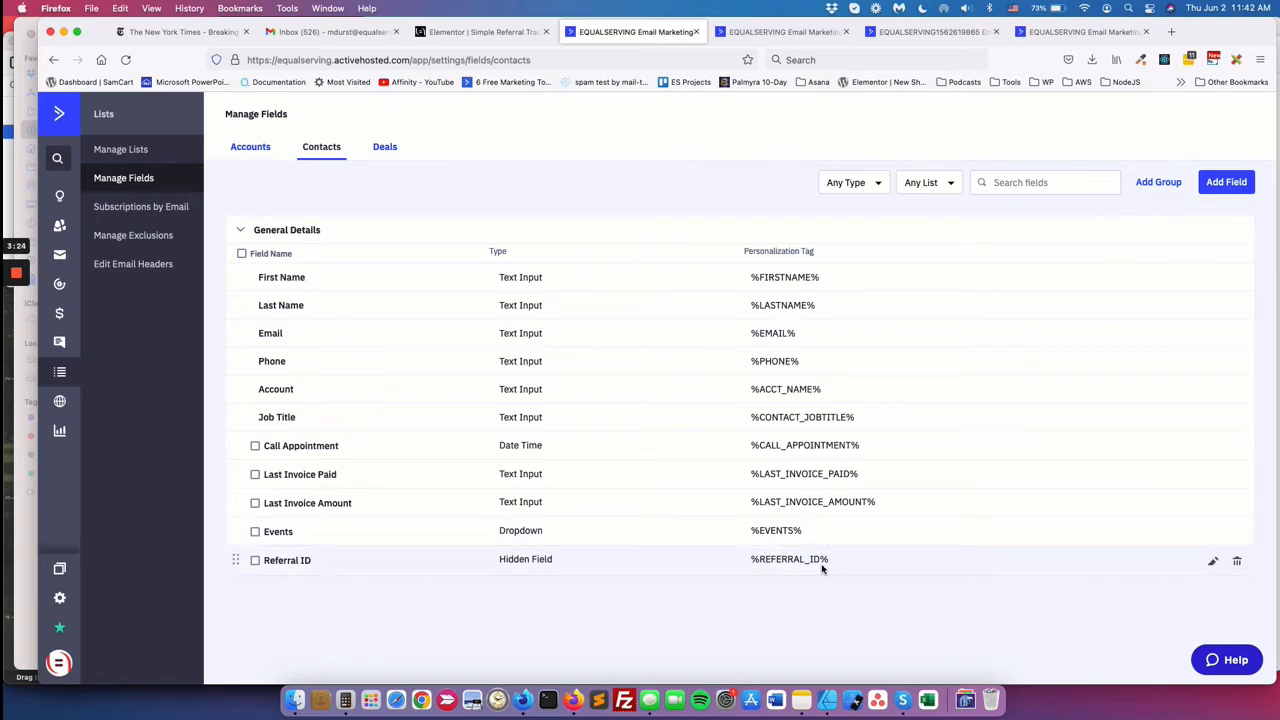
left_click(935, 33)
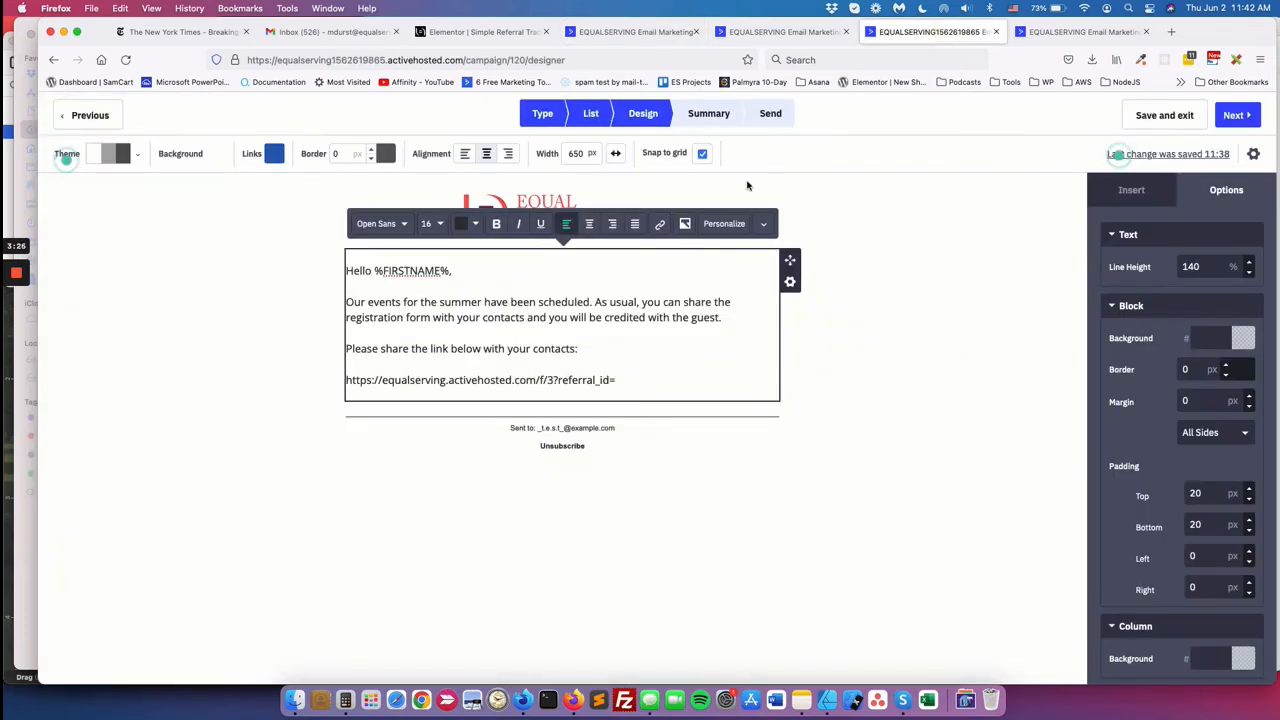
Insert the Contact ID personalization tag after referral_id=, making the link end in %SUBSCRIBERID%.
left_click(615, 381)
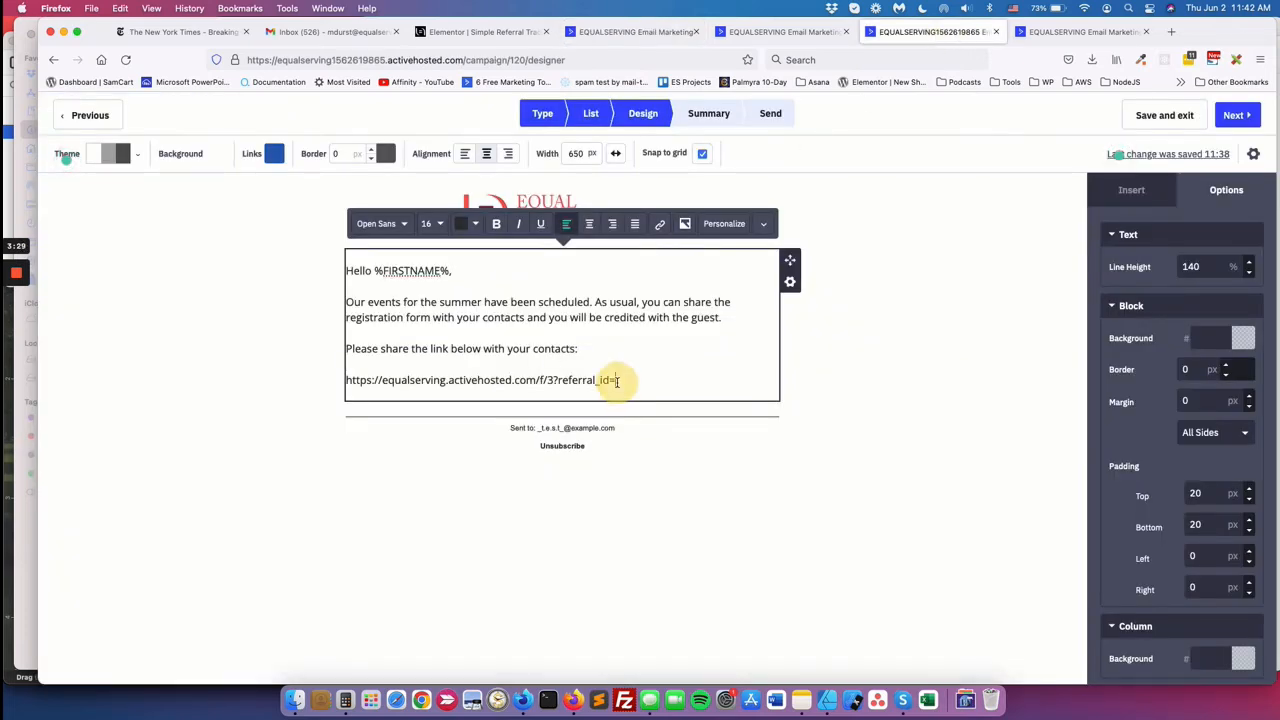
left_click(733, 224)
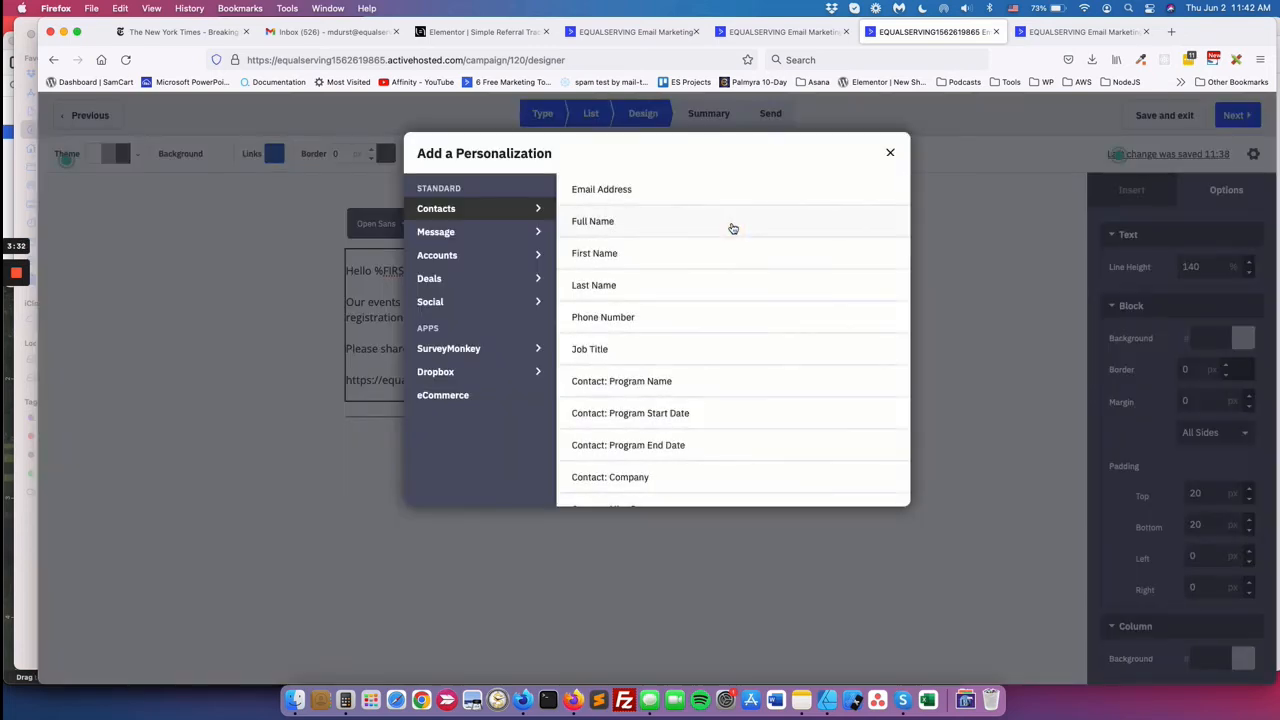
scroll(660, 377, "down", 2)
scroll(660, 377, "down", 10)
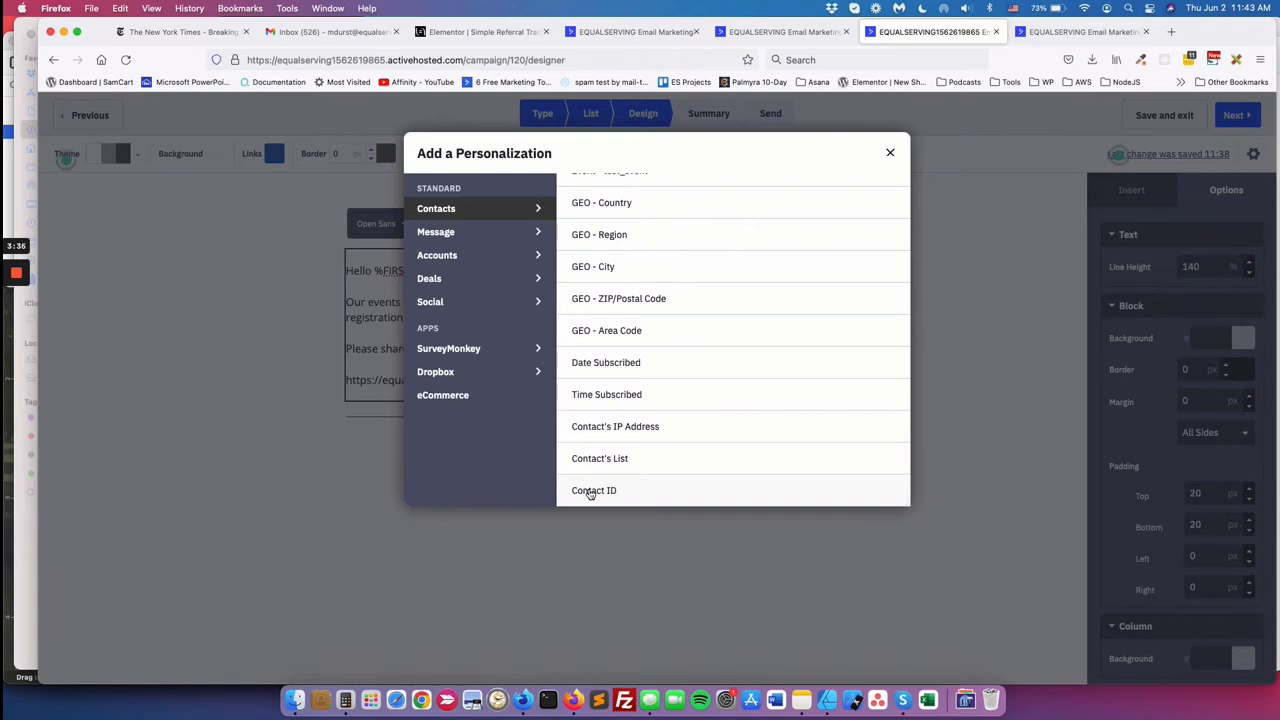
left_click(590, 493)
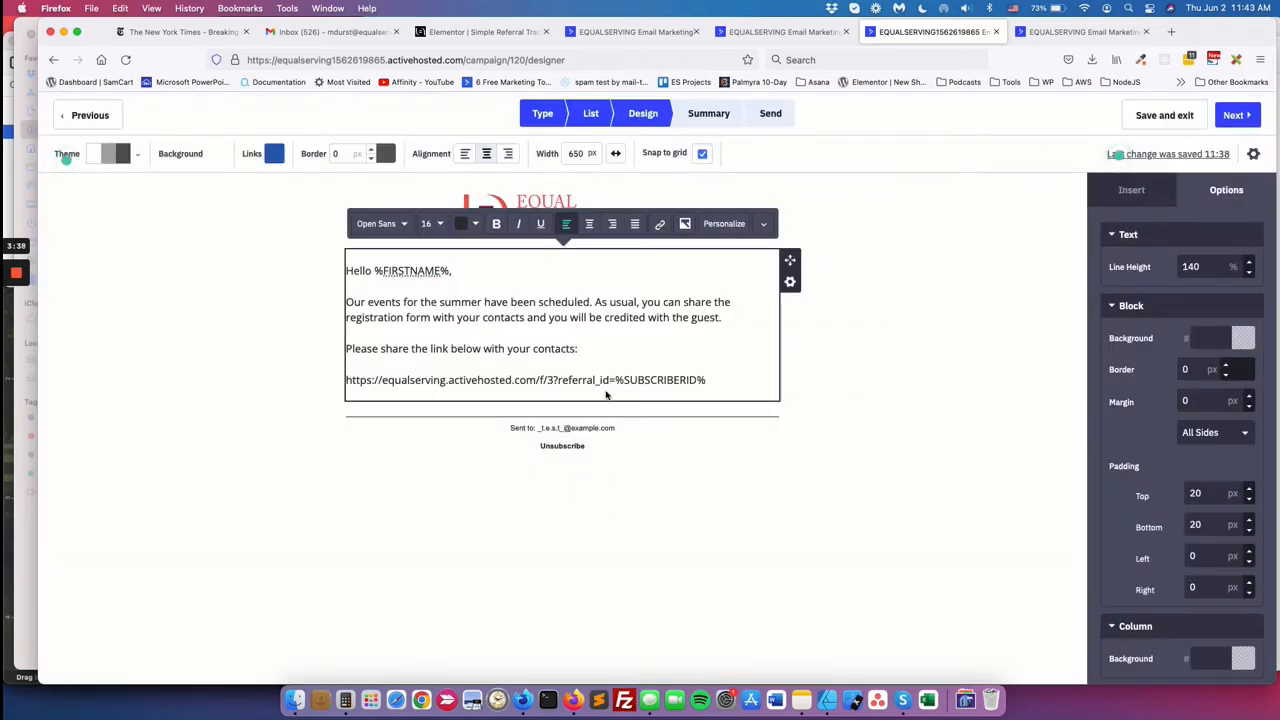
left_click(211, 191)
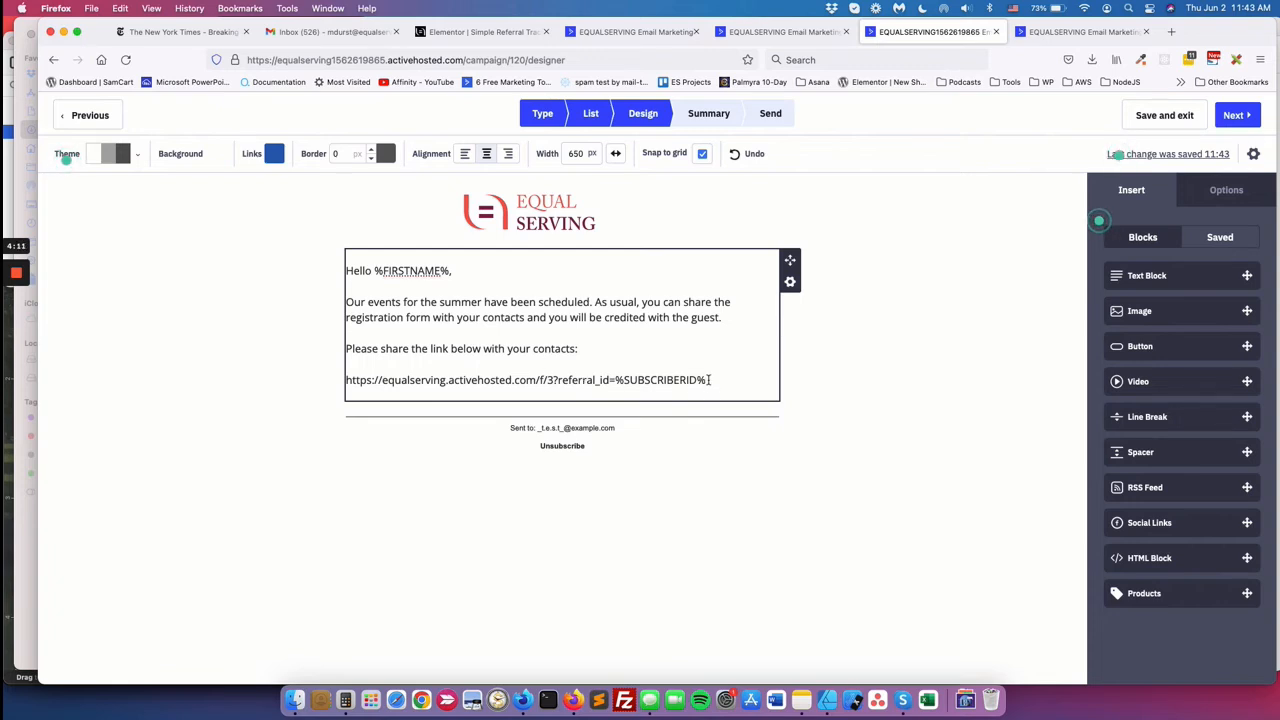
Reload the registration form at referral_id=6 and open the page inspector on it.
left_click(1060, 31)
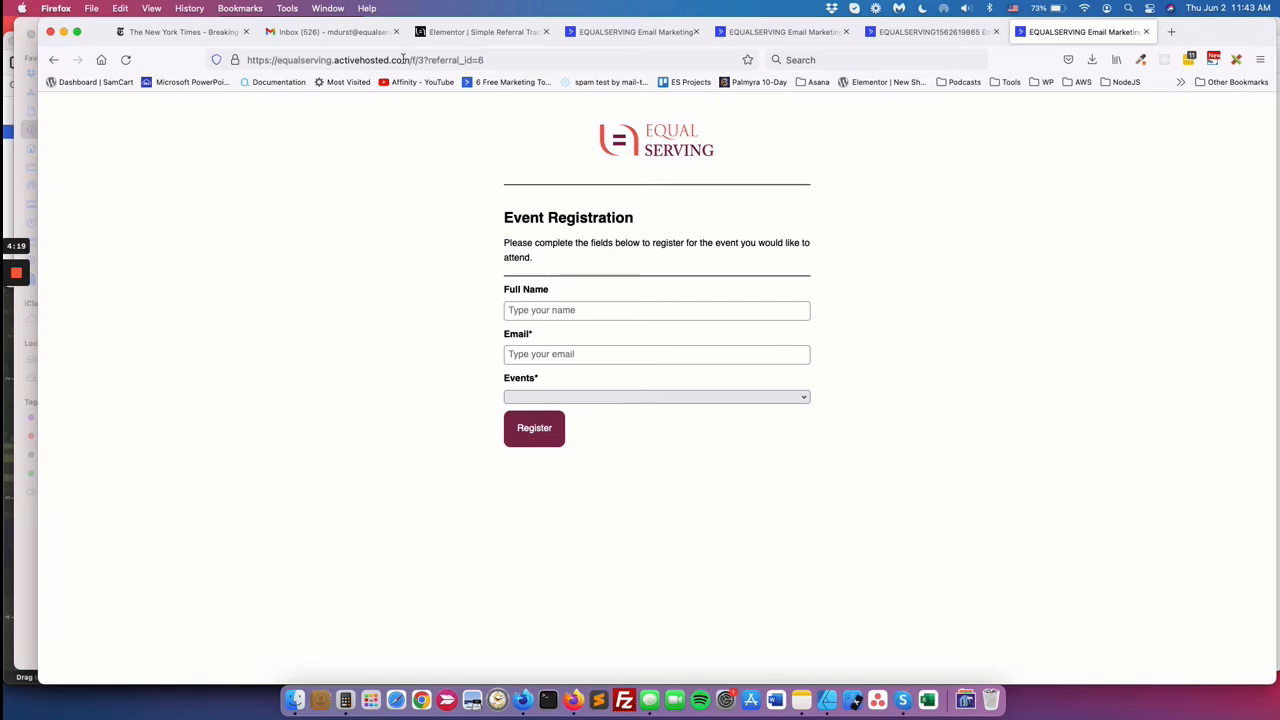
left_click(486, 62)
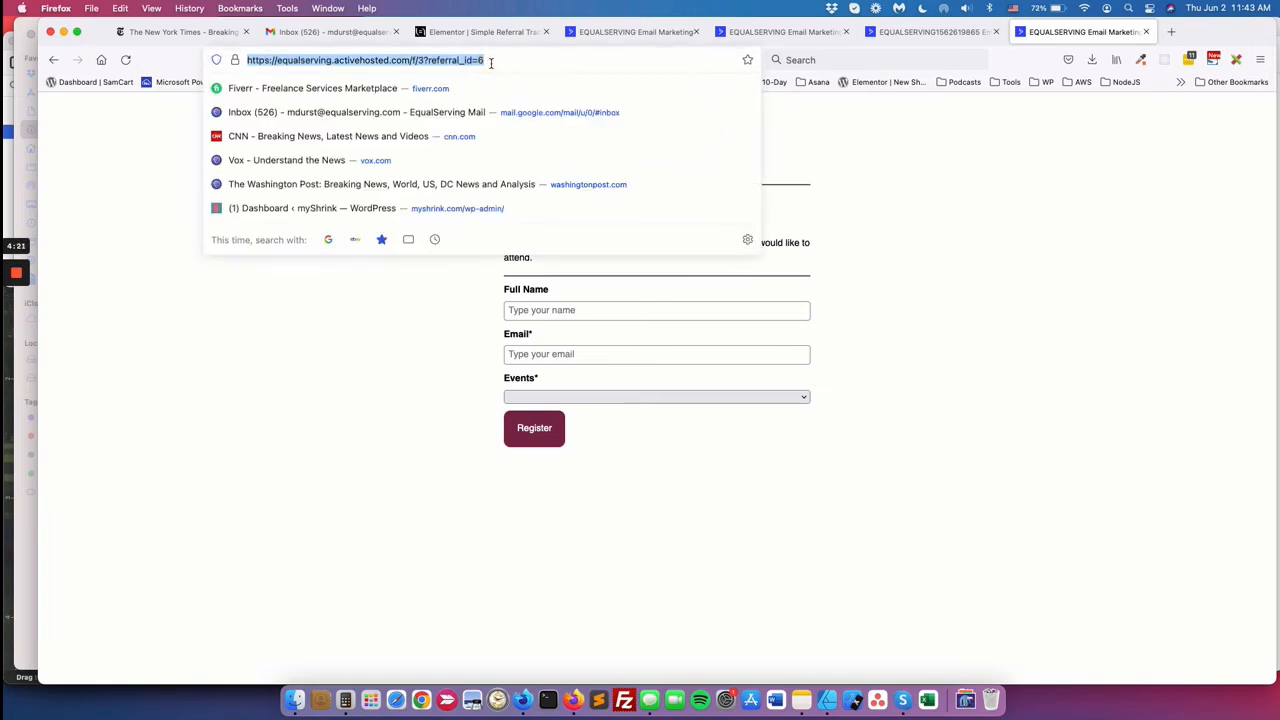
key("Right")
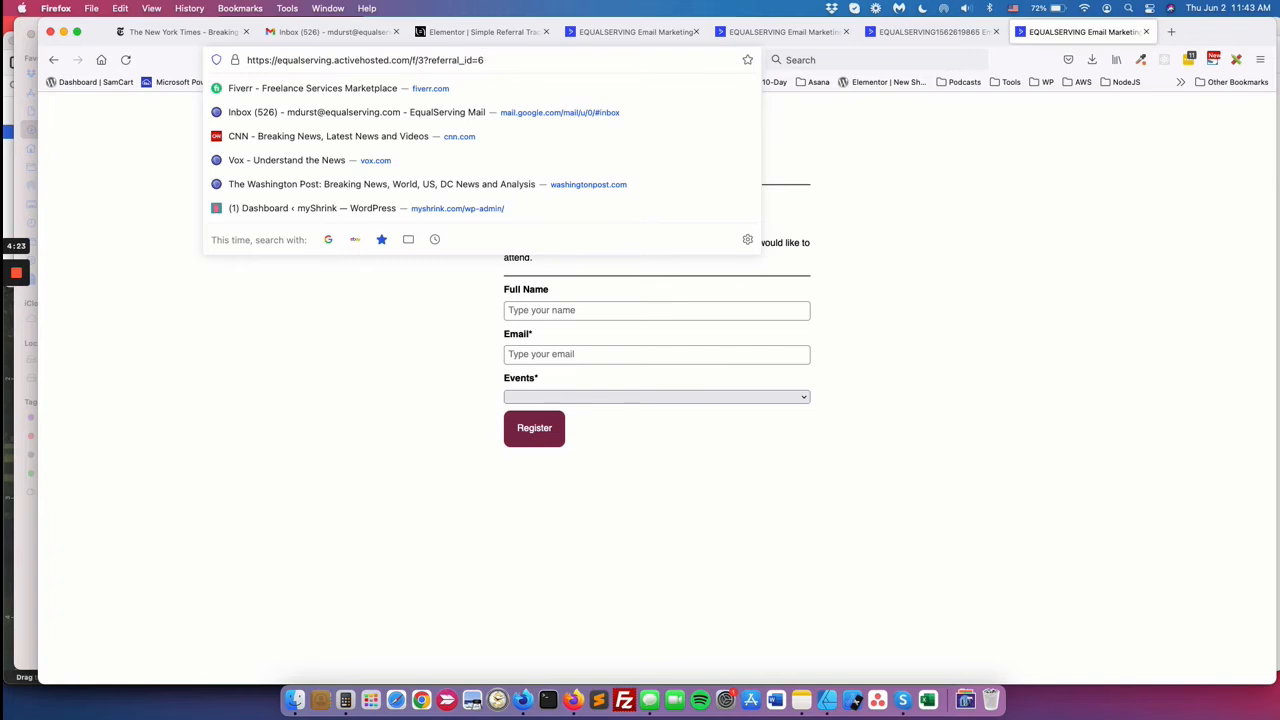
key("Return")
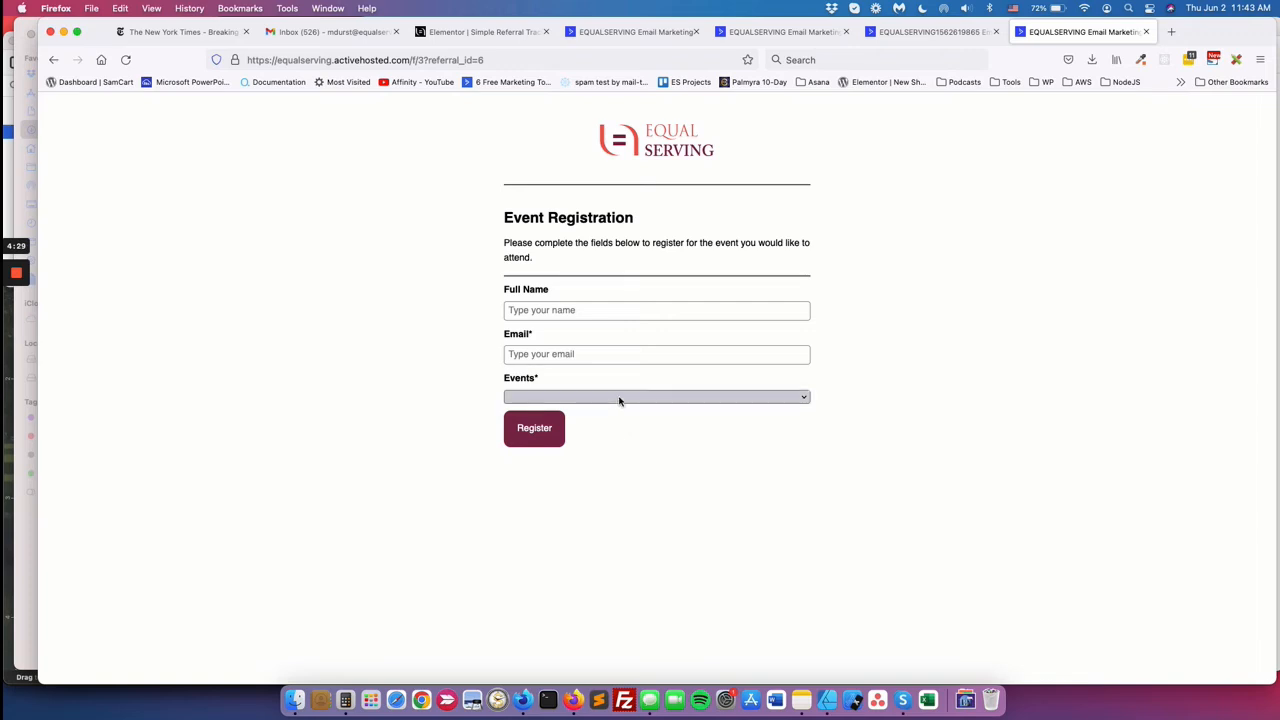
right_click(618, 400)
left_click(650, 573)
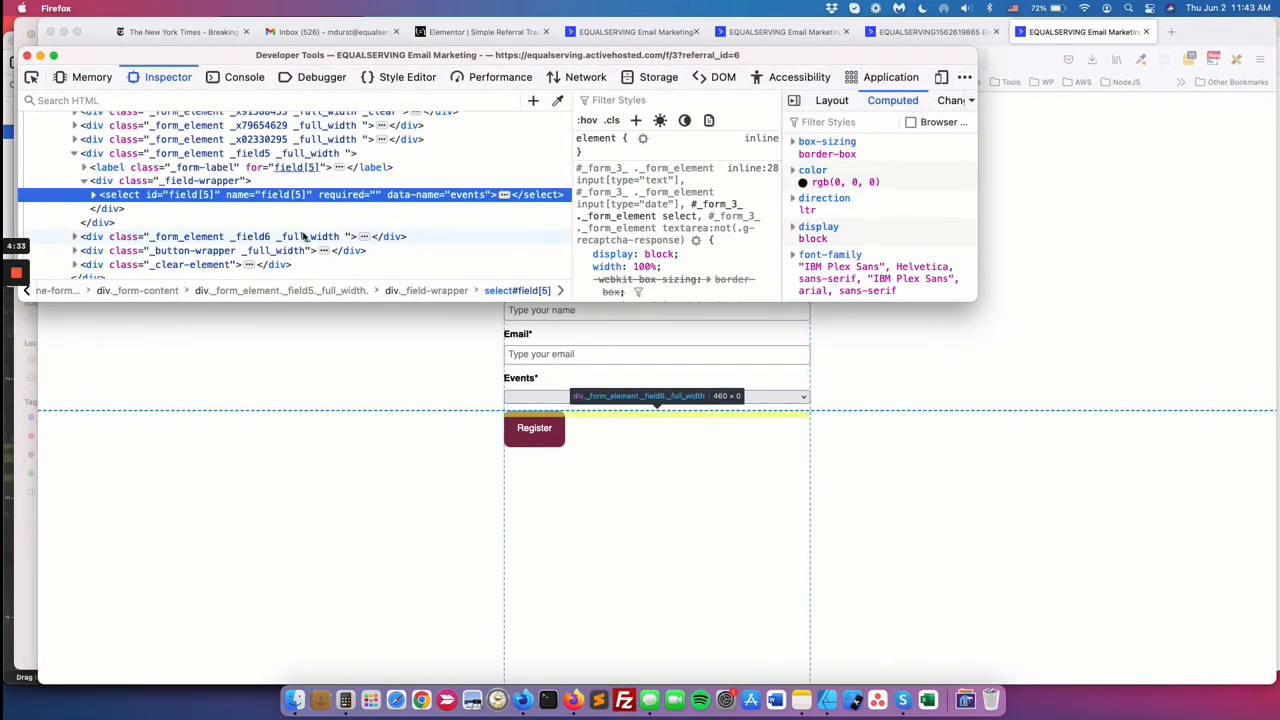
Expand field6 to reveal the hidden referral_id input with value 6, then return to the form.
left_click(75, 237)
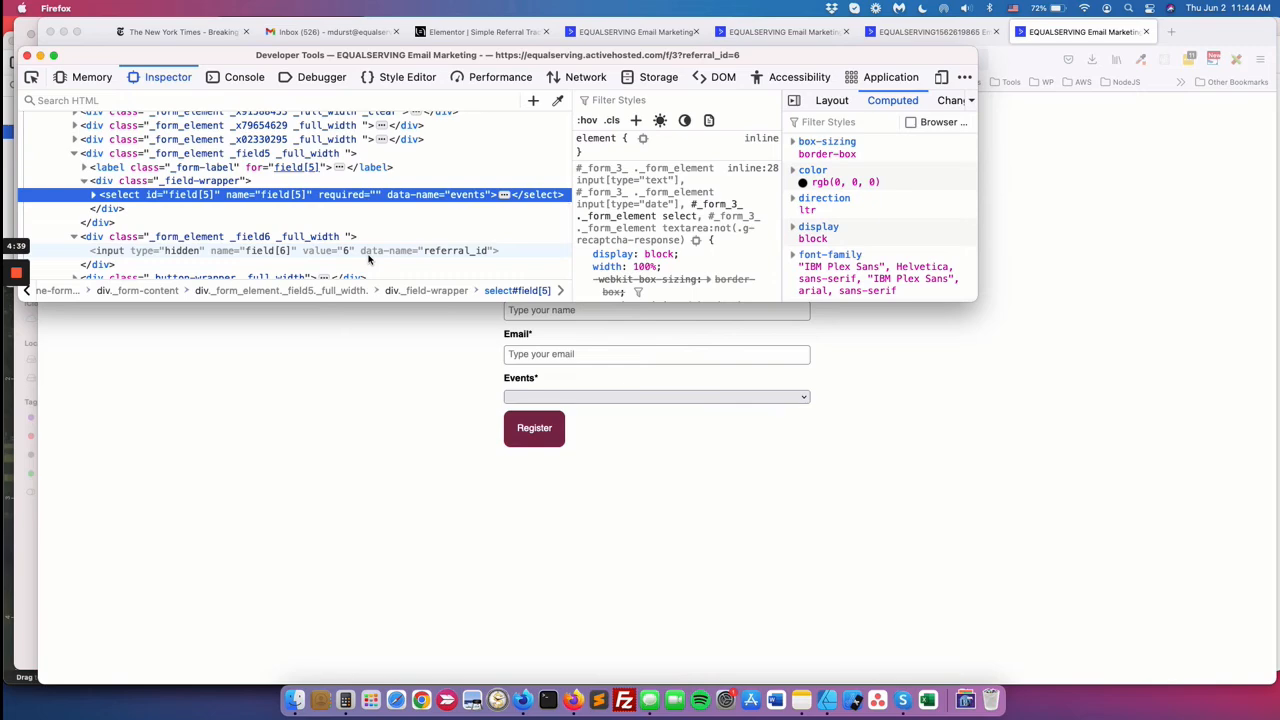
left_click_drag(408, 57, 616, 518)
left_click(595, 310)
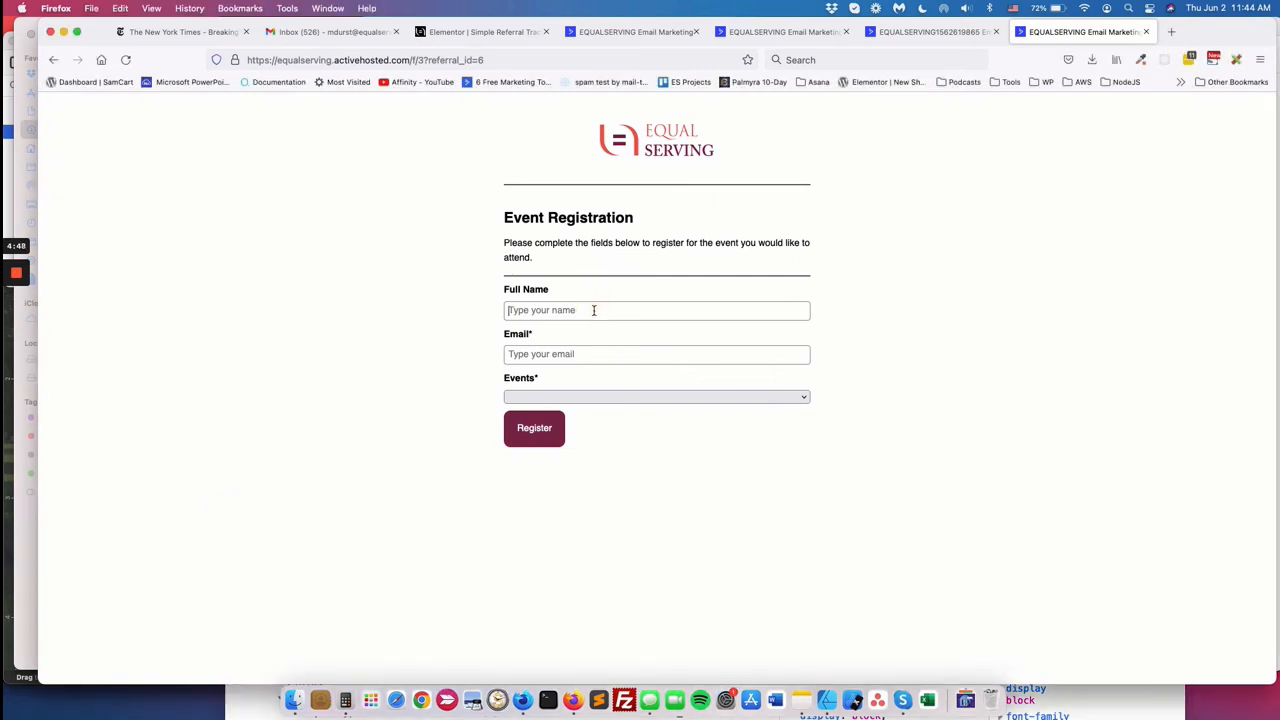
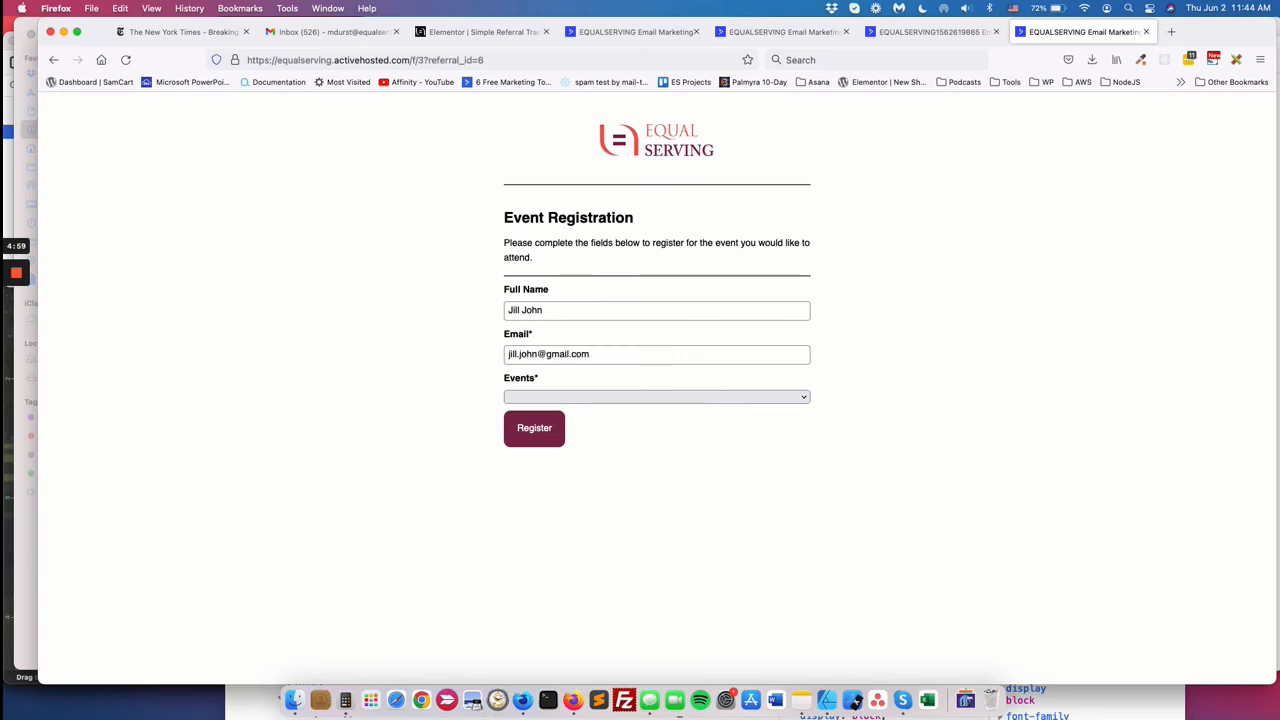
Register with a test full name and e-mail for Event C - August 15, 2022.
left_click(645, 397)
left_click(600, 435)
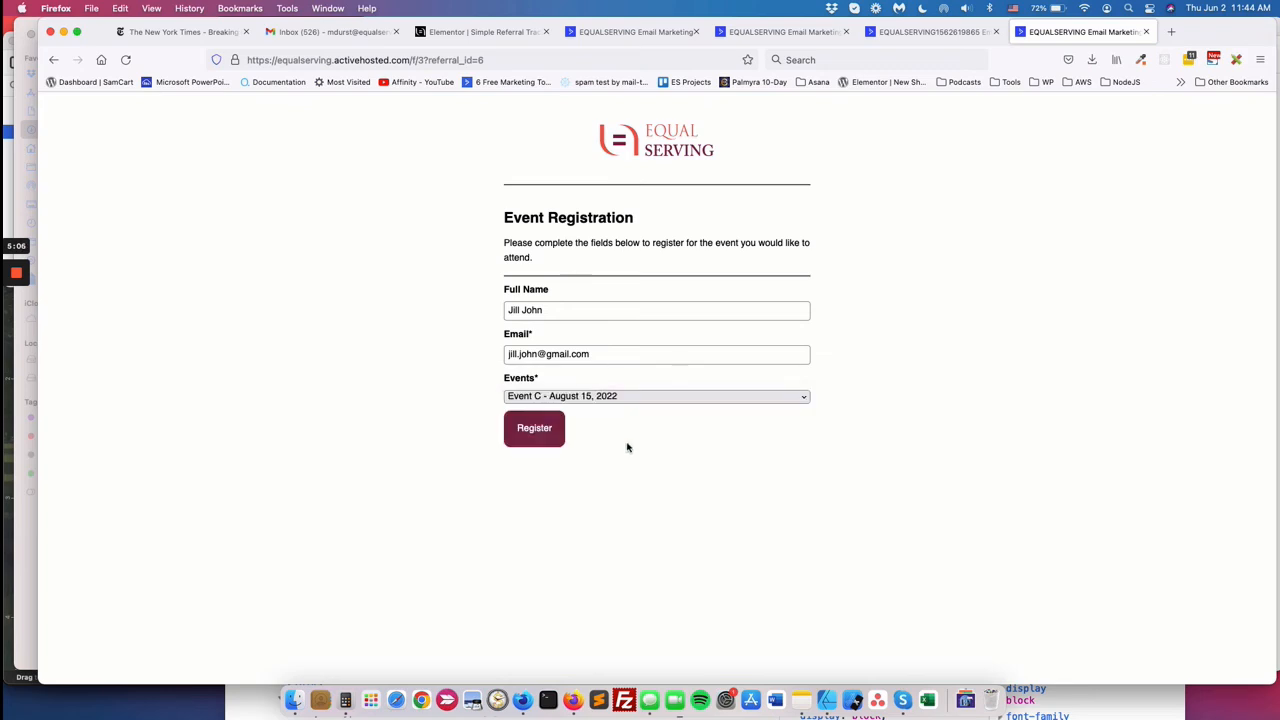
left_click(535, 428)
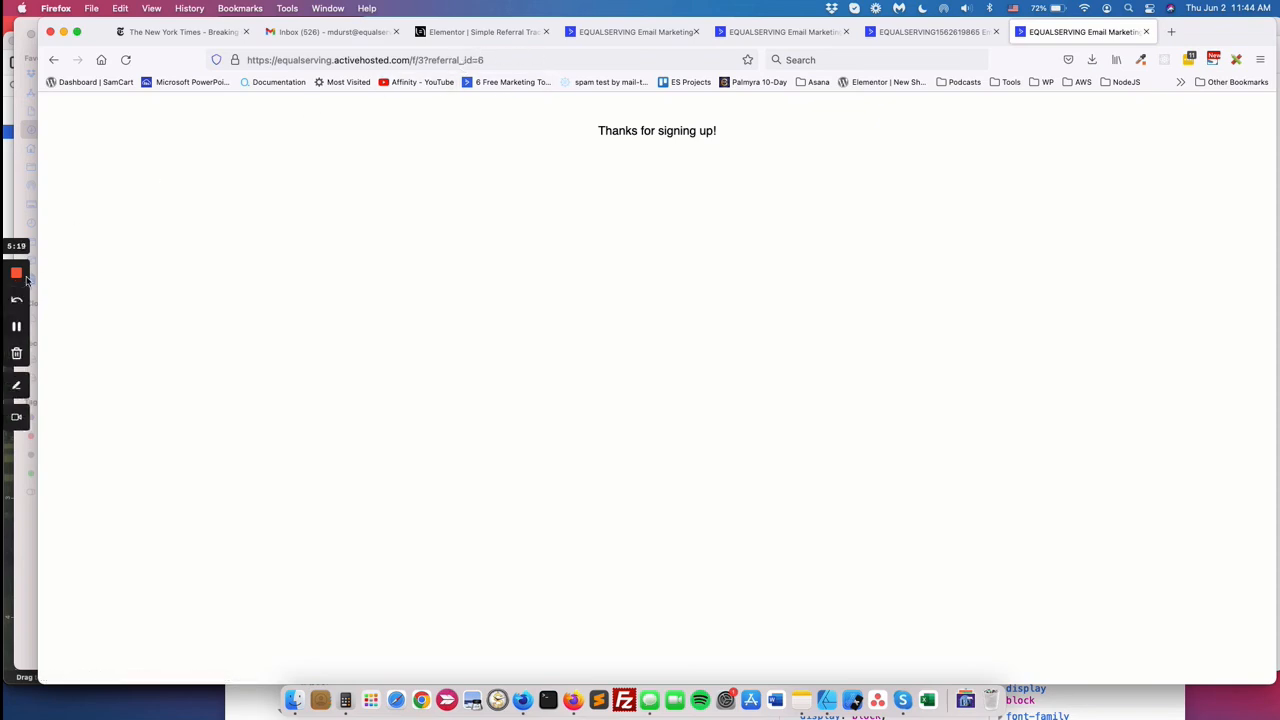
Check the new contact's Event C, Referral ID 6 and Referred tag values.
left_click(15, 328)
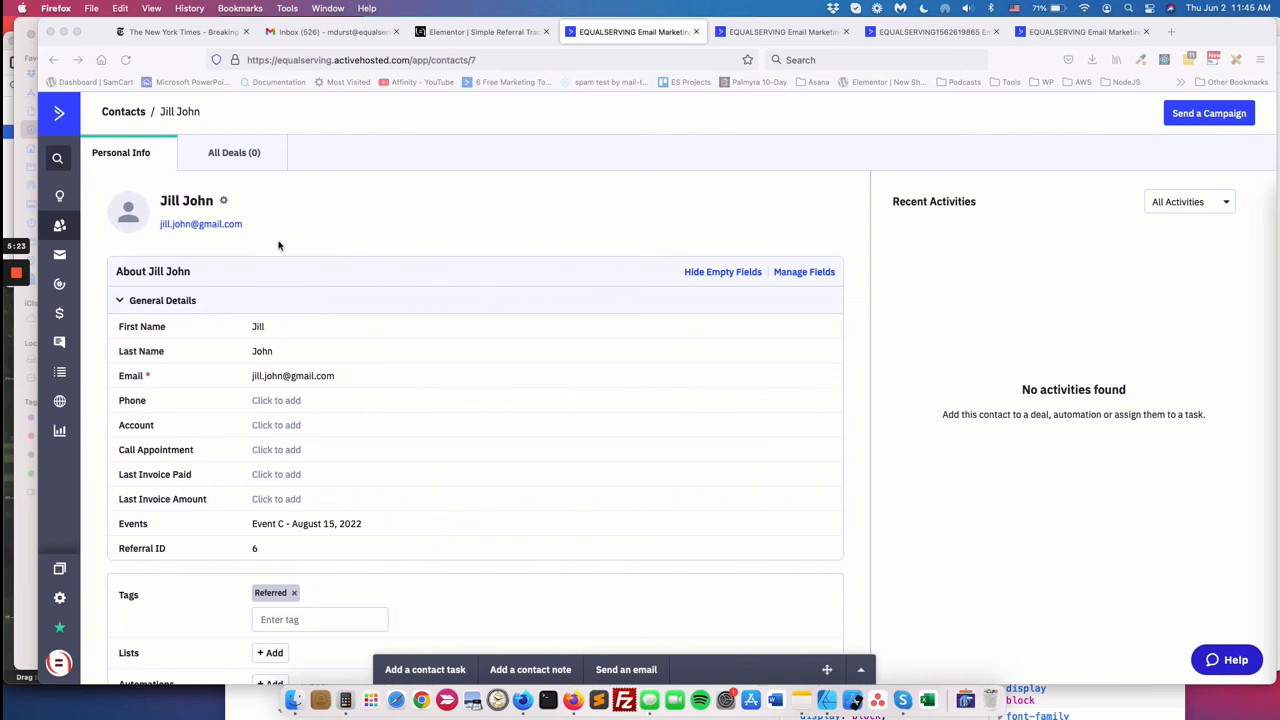
scroll(285, 260, "down", 3)
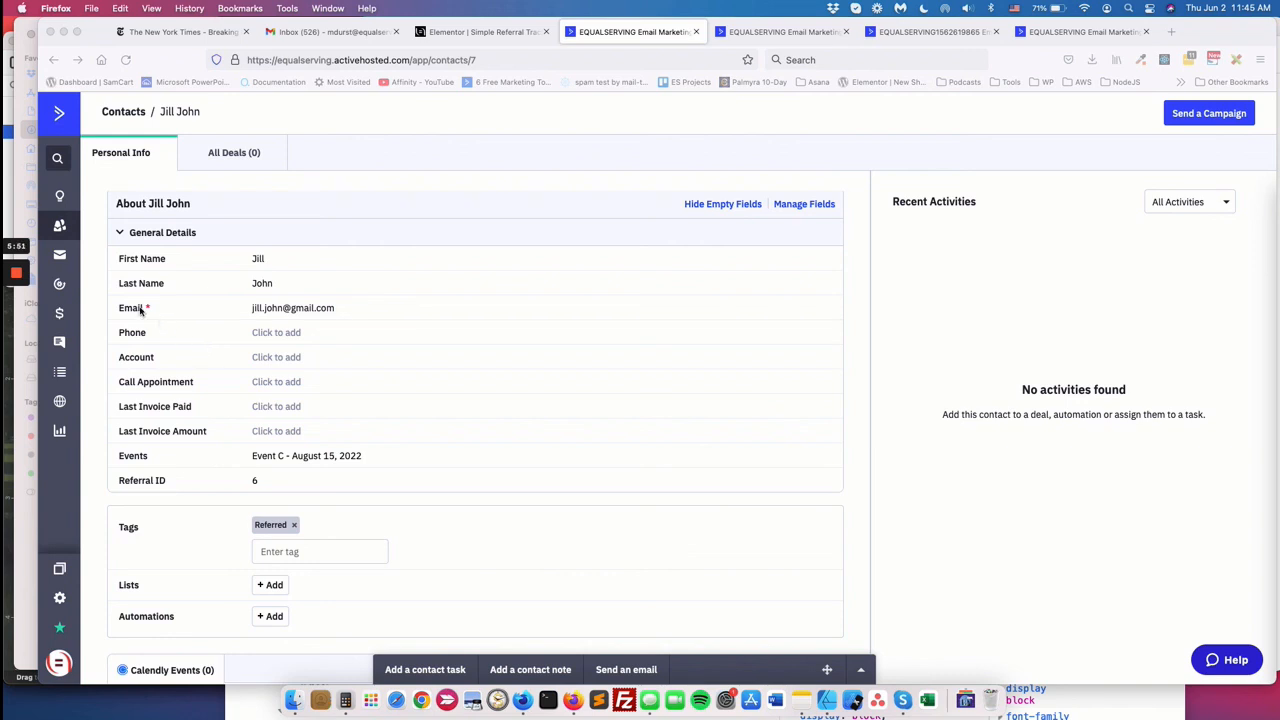
mouse_move(22, 318)
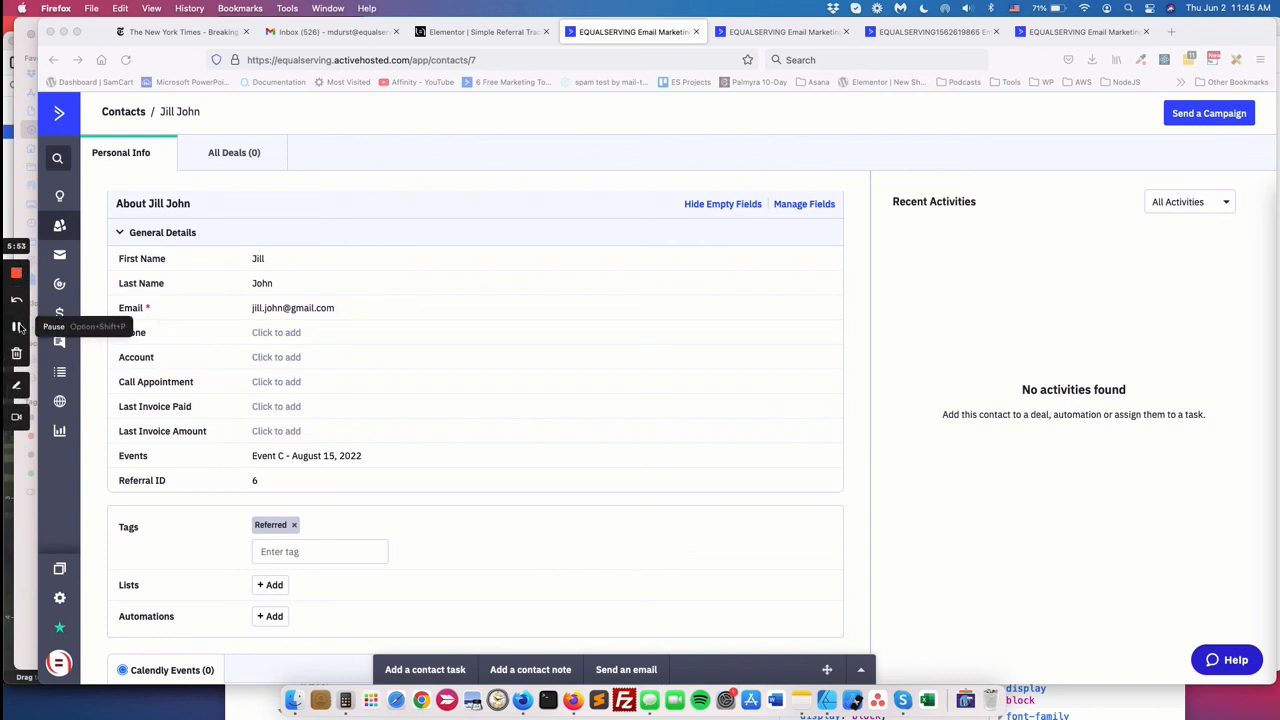